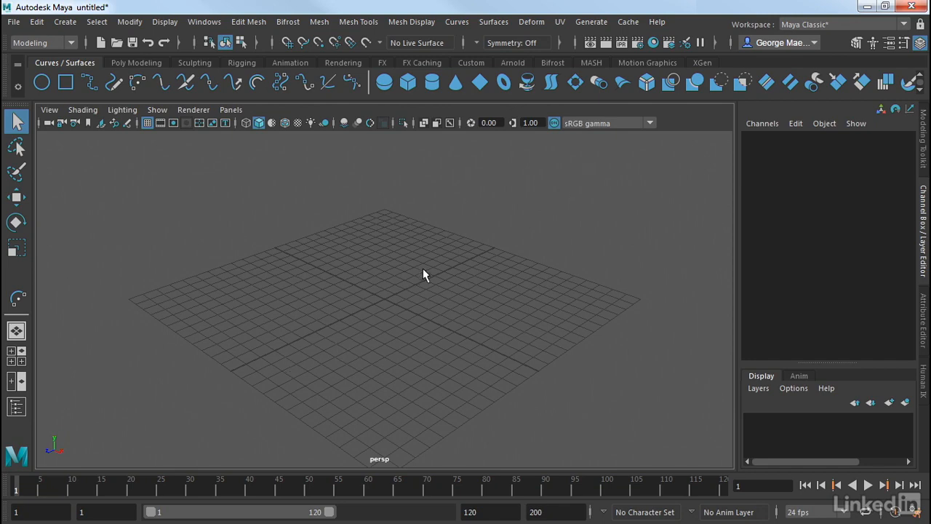
Step: Switch to a maximized side view, frame the area above the origin, and turn on snapping to the grid
key(space)
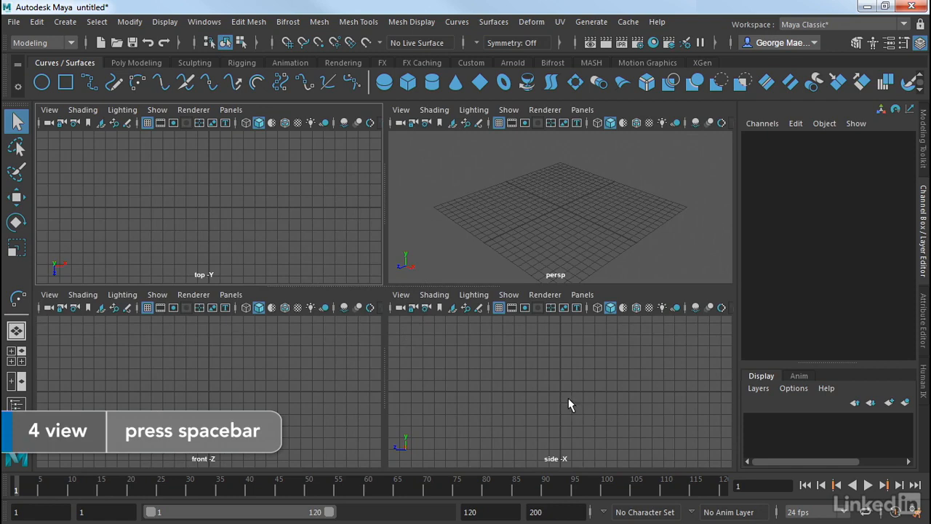
key(space)
alt+middle_drag(534, 322, 533, 405)
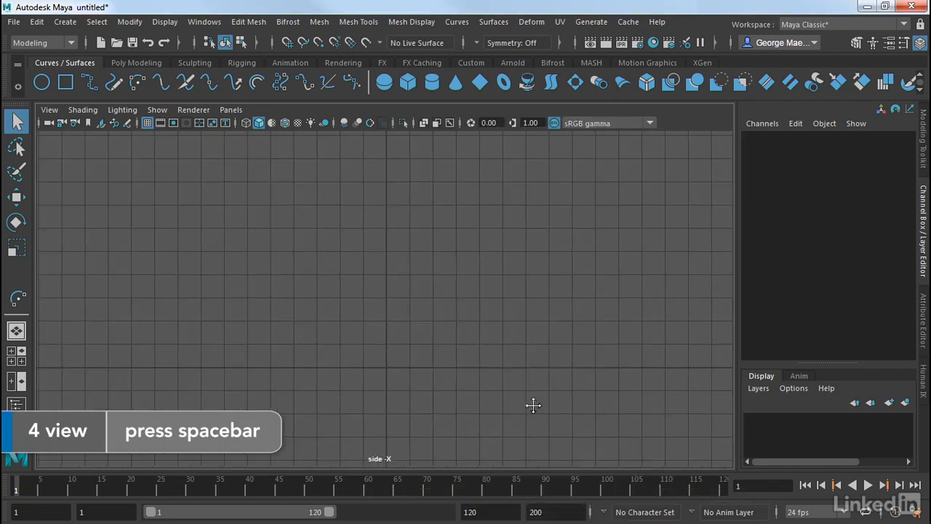
alt+right_drag(534, 406, 475, 353)
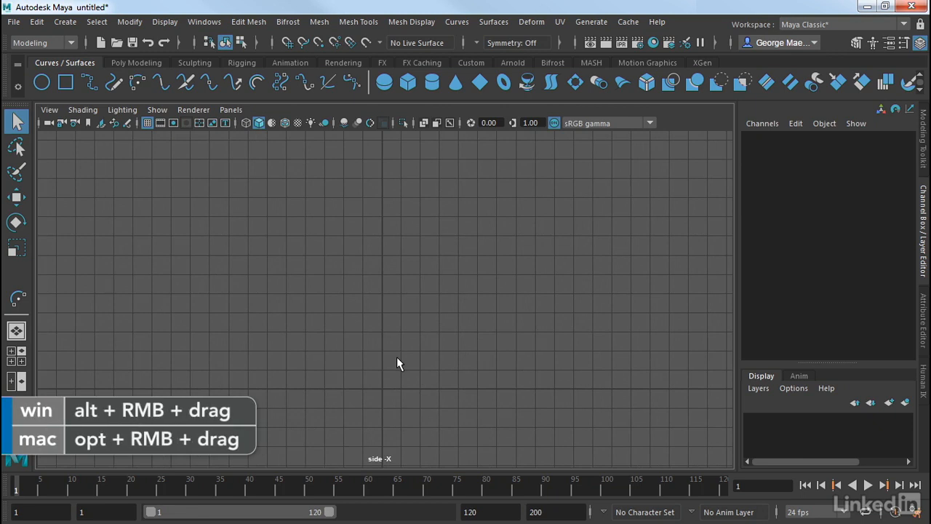
click(293, 44)
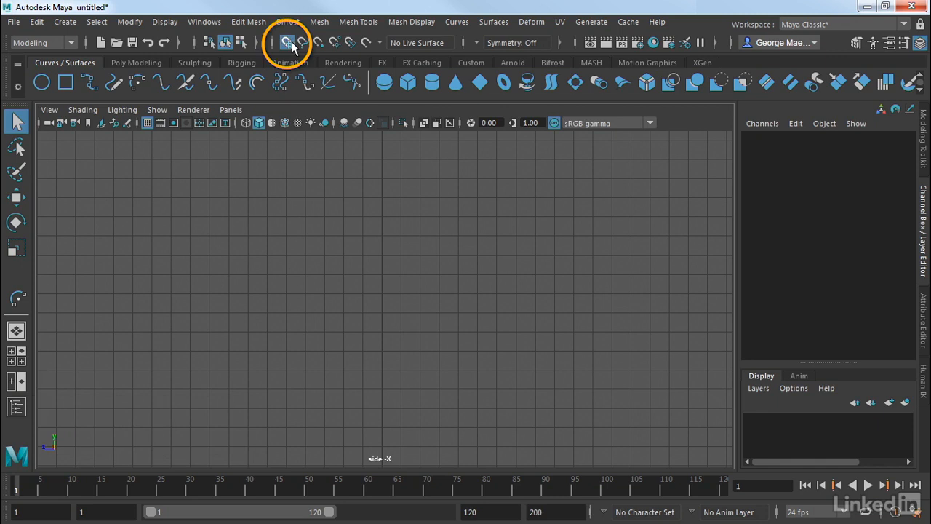
Step: With the CV Curve Tool, draw the bowl's outer profile from the origin to a rim about 10 grid squares out and 10 up
click(65, 21)
mouse_move(120, 125)
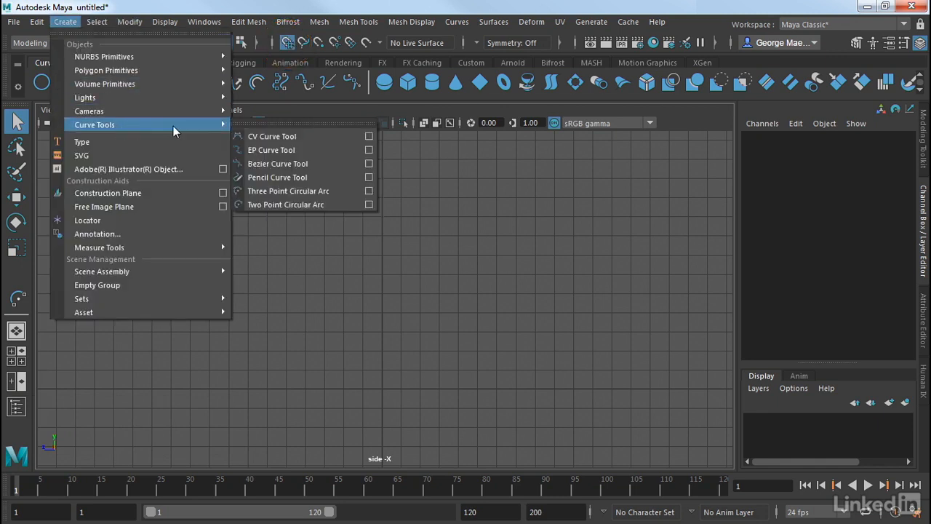
click(268, 137)
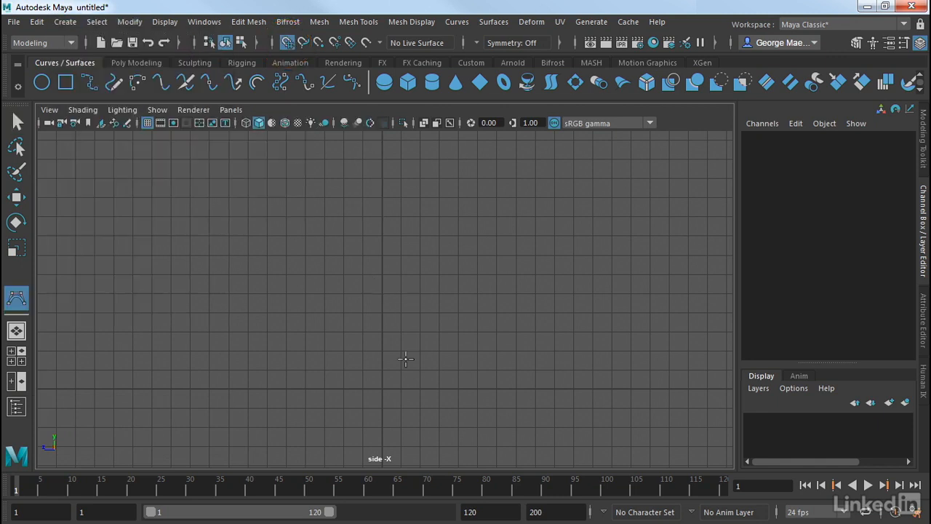
click(382, 389)
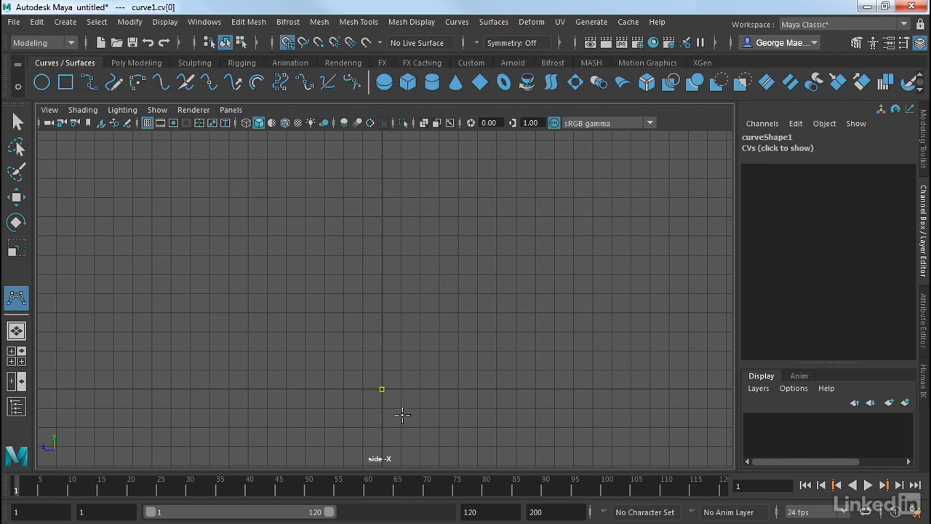
click(439, 389)
click(516, 370)
click(554, 292)
click(573, 215)
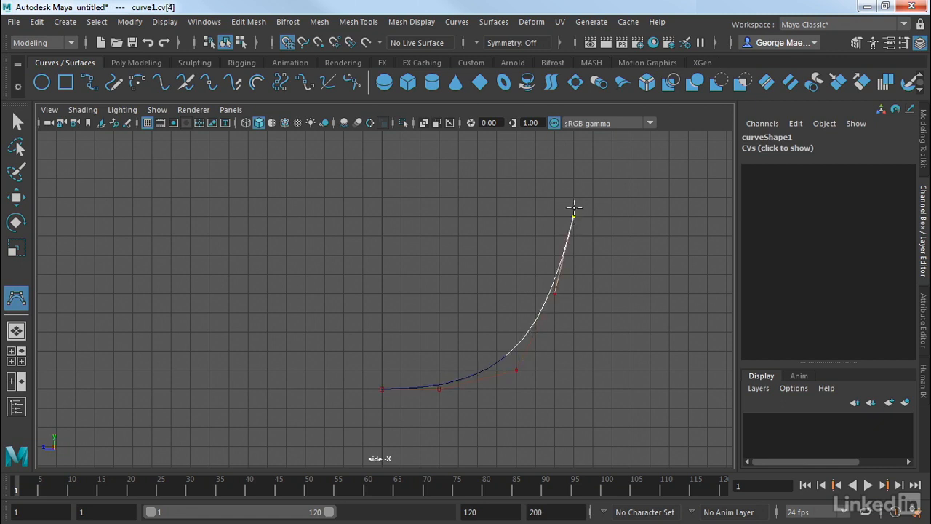
click(573, 197)
click(554, 197)
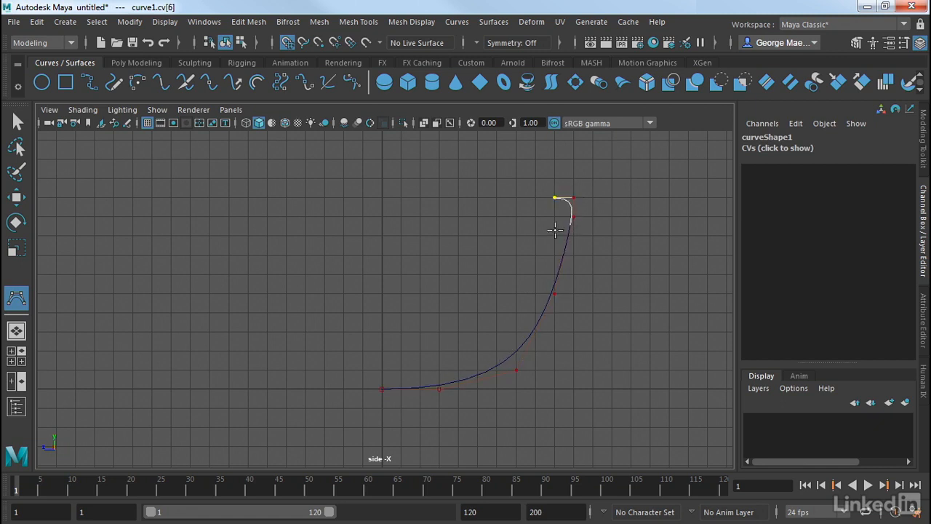
Step: Continue the curve down the bowl's inner wall to the centre axis, one grid square above the origin, and finish it
click(535, 294)
click(497, 350)
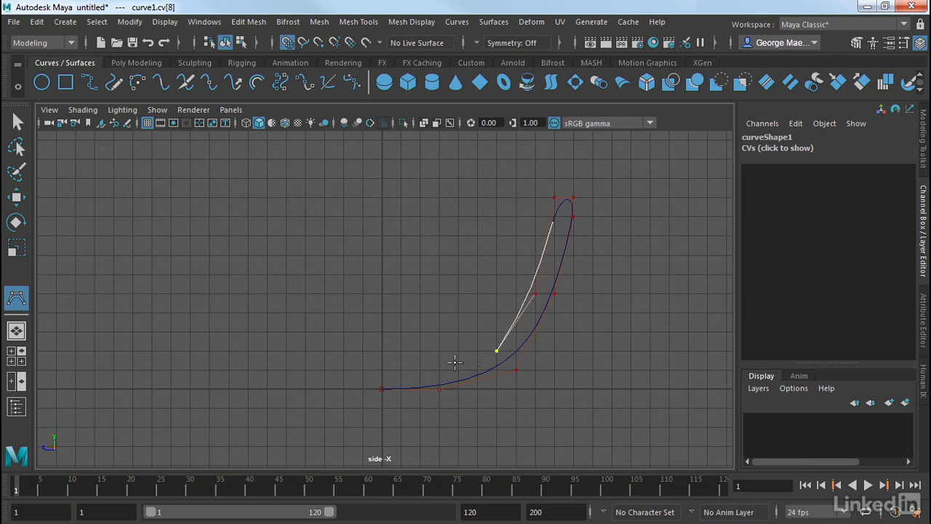
click(458, 370)
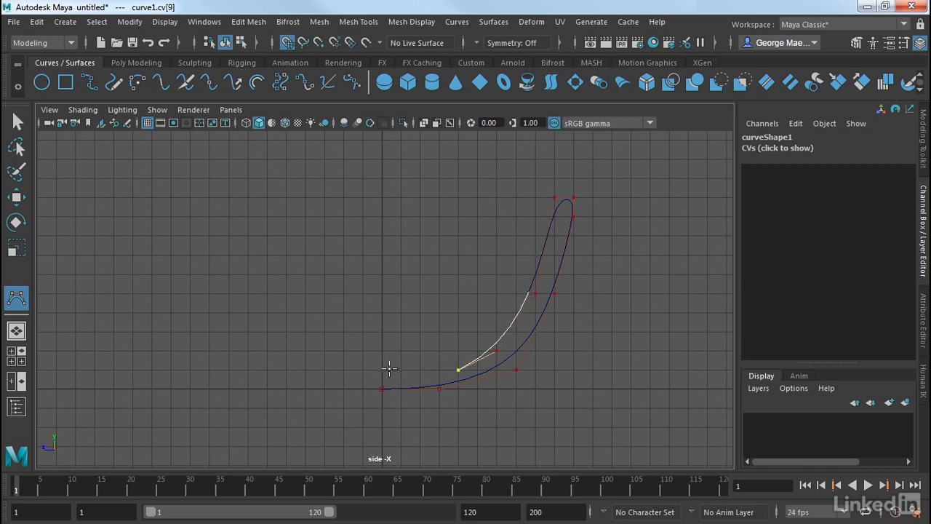
click(420, 369)
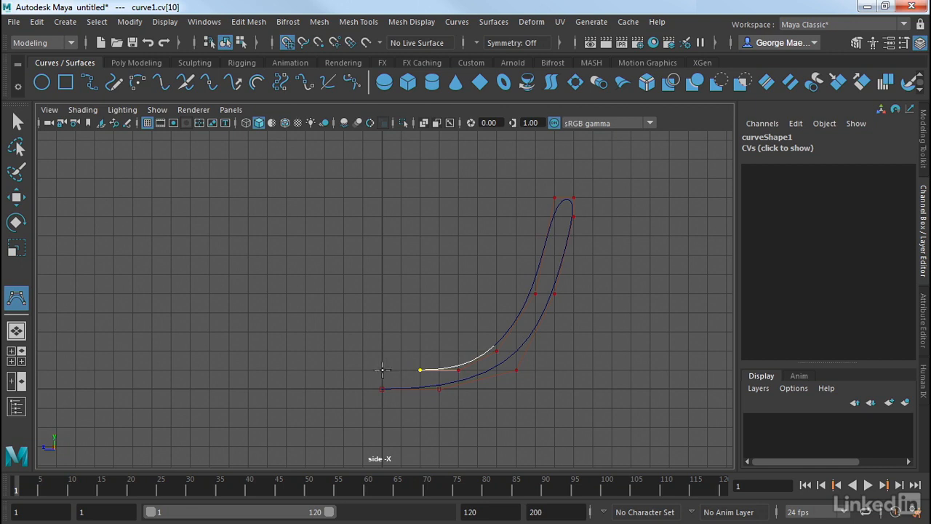
click(382, 370)
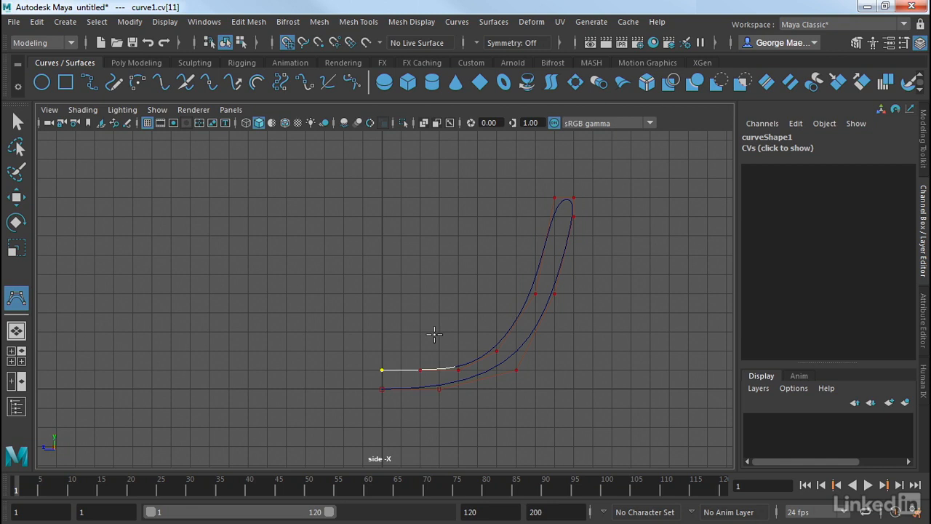
key(Return)
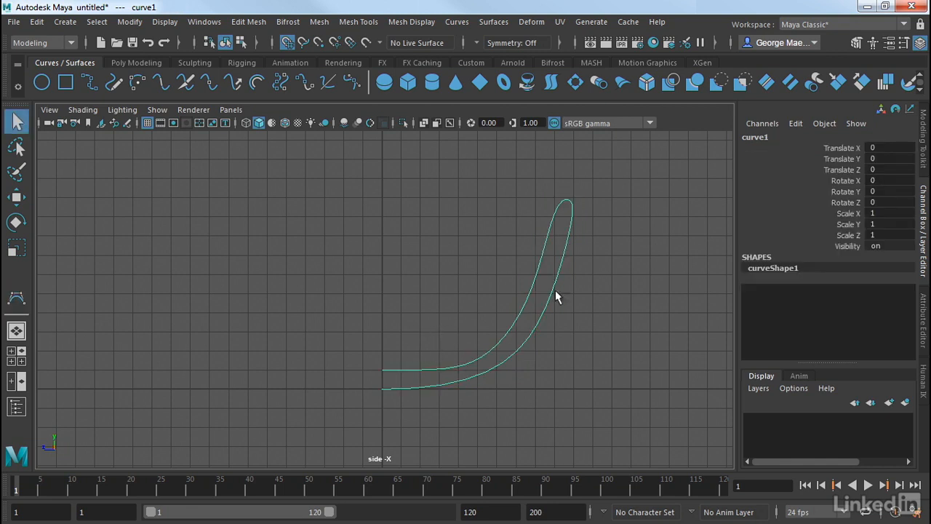
Step: Show the profile curve in a maximized perspective view and open the Revolve options for it
key(space)
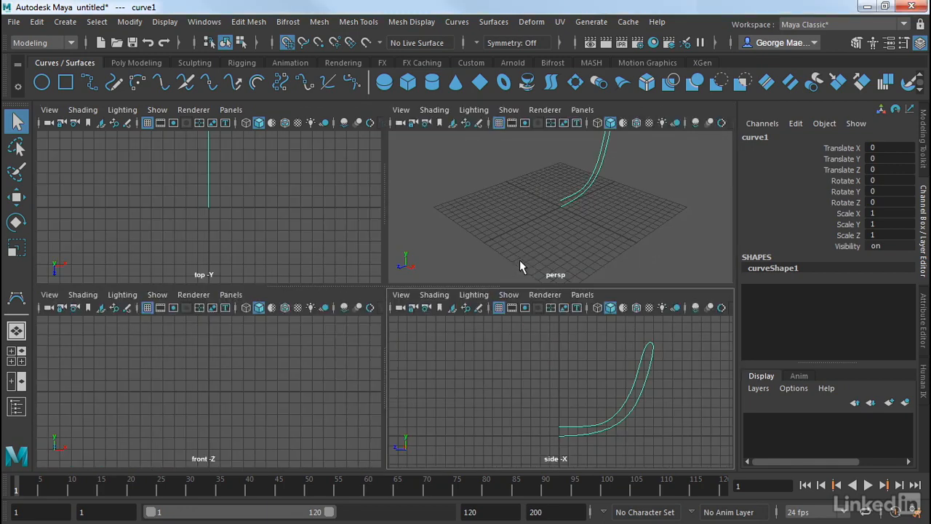
key(space)
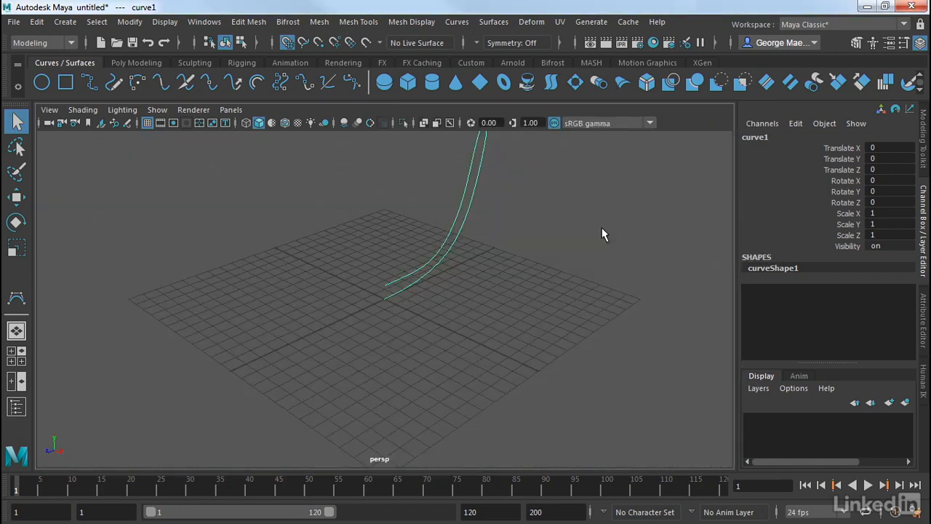
alt+drag(603, 232, 349, 313)
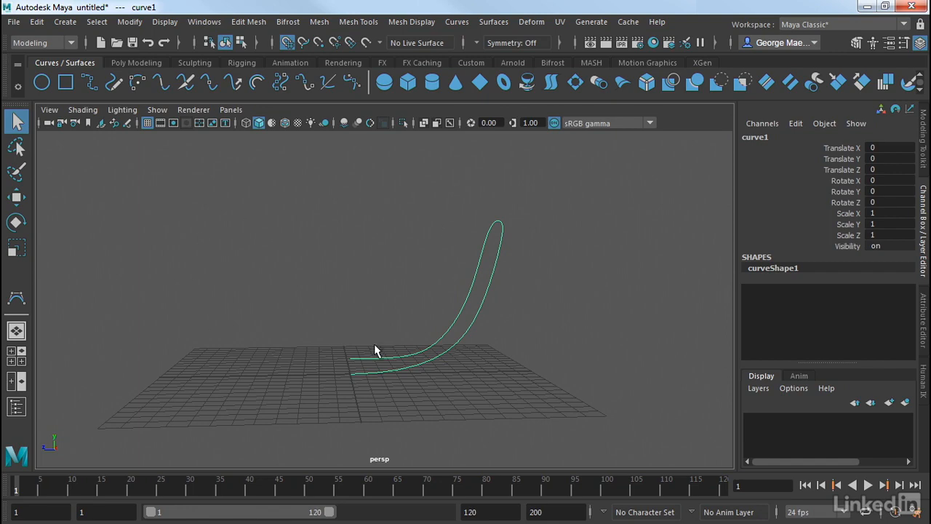
alt+drag(329, 224, 381, 243)
alt+middle_drag(380, 244, 441, 249)
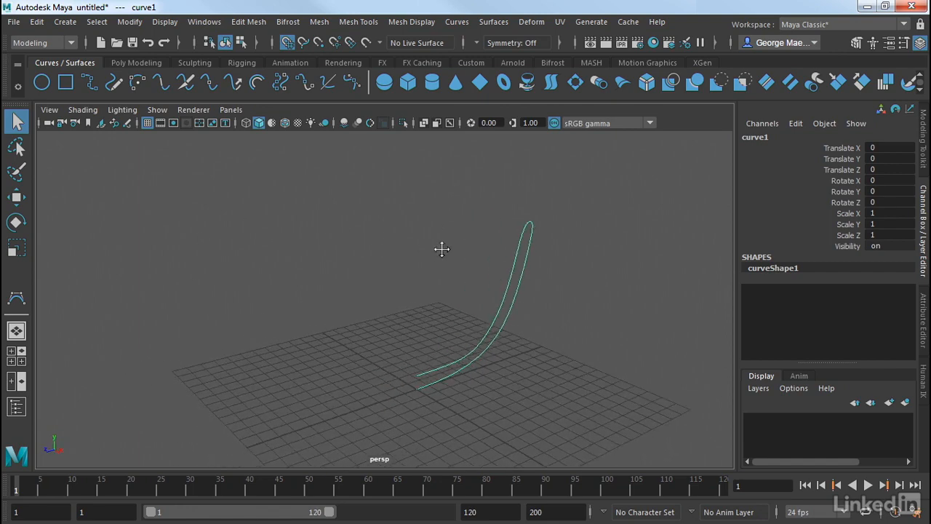
alt+drag(441, 249, 433, 244)
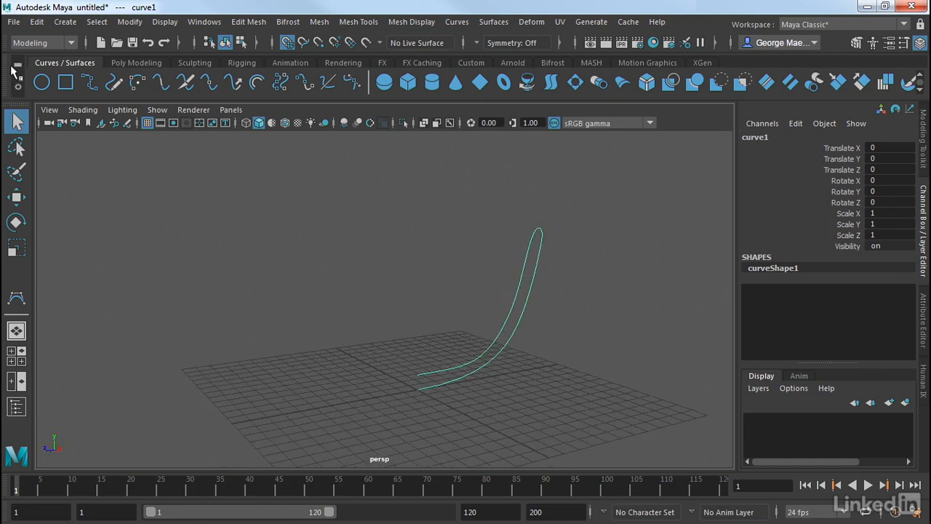
click(492, 22)
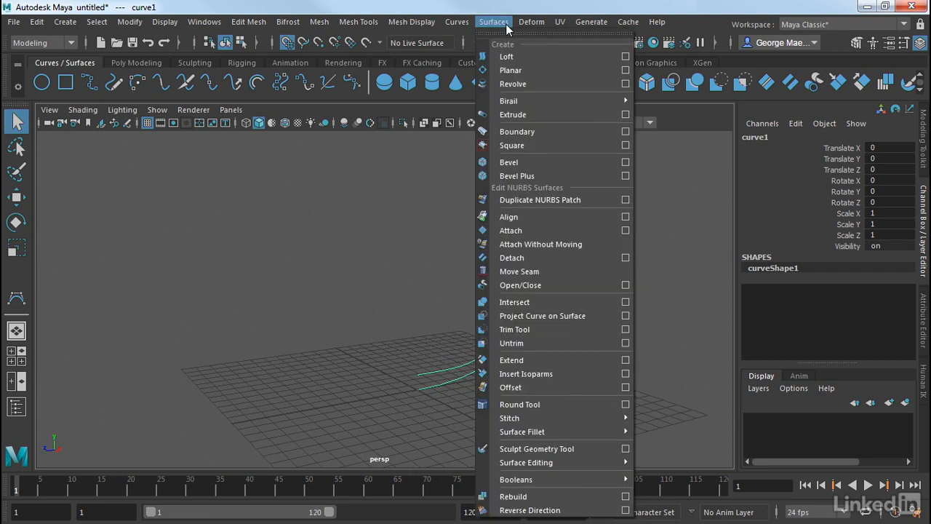
click(626, 84)
drag(587, 89, 129, 65)
drag(183, 312, 183, 393)
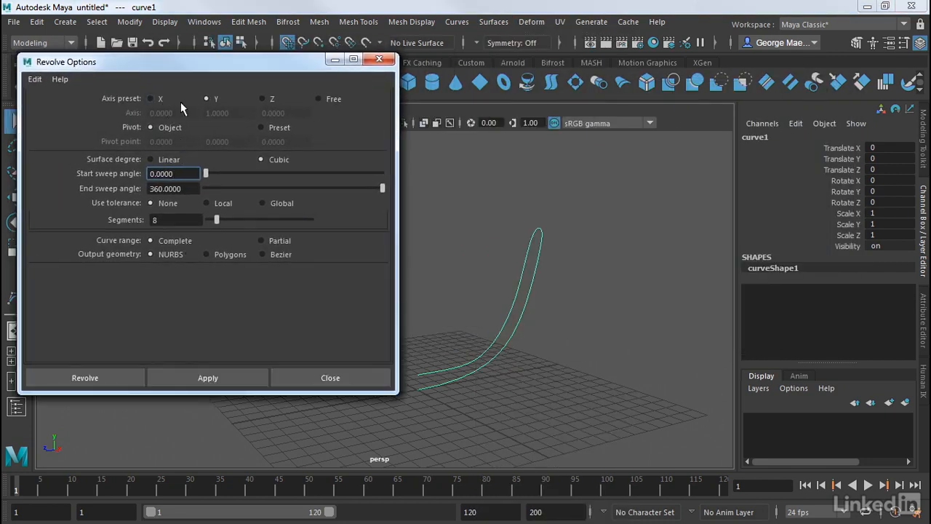
Step: Try the Free axis preset and the Linear surface degree, returning them to Y and Cubic
alt+middle_drag(481, 170, 533, 166)
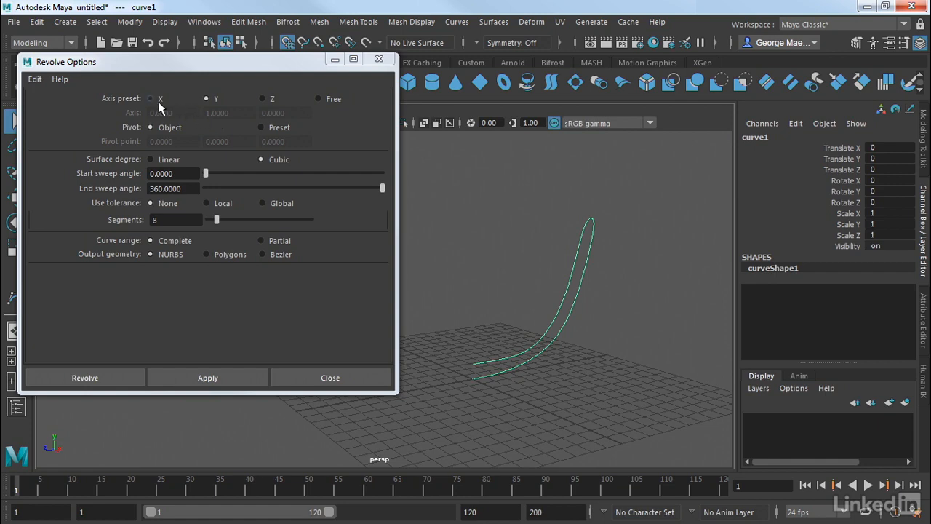
click(317, 99)
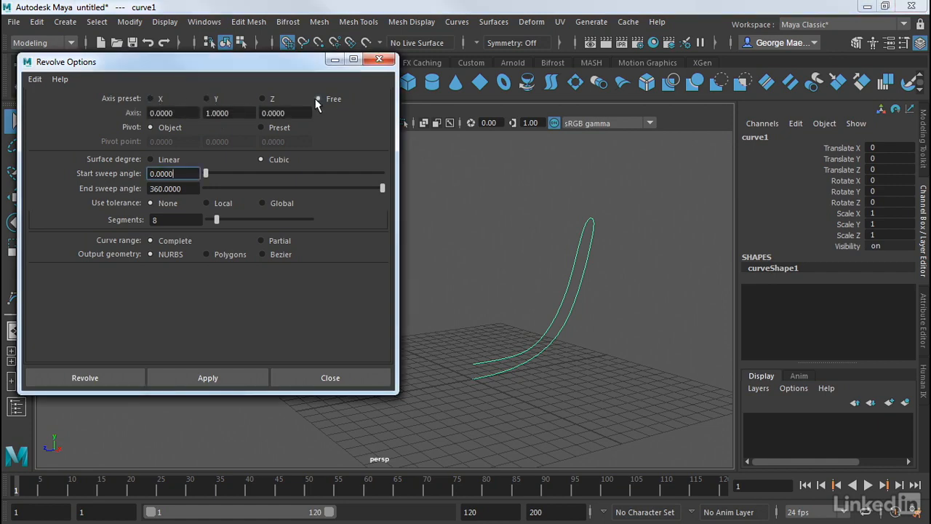
click(210, 101)
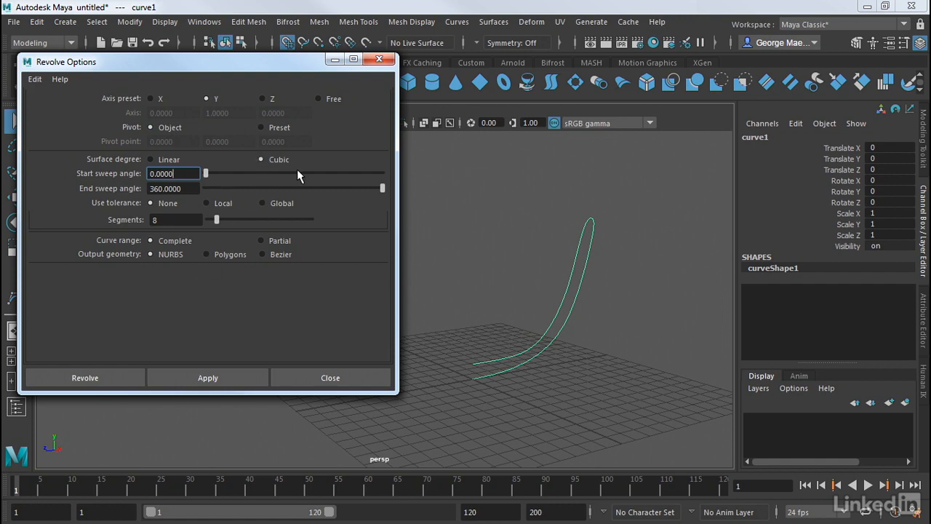
click(152, 158)
click(263, 158)
Step: Try the Polygons output geometry, review its tessellation settings, and try the Bezier output
click(214, 254)
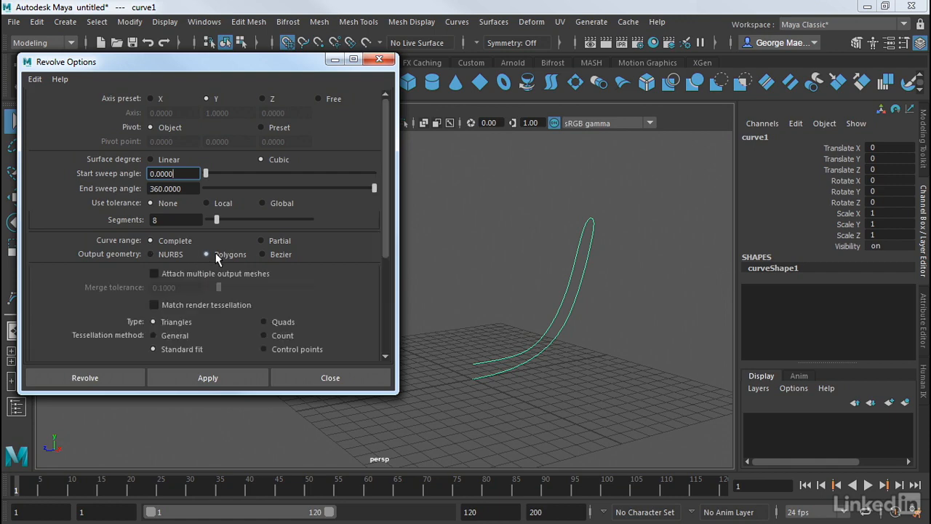
scroll(245, 308, down, 3)
scroll(245, 306, up, 2)
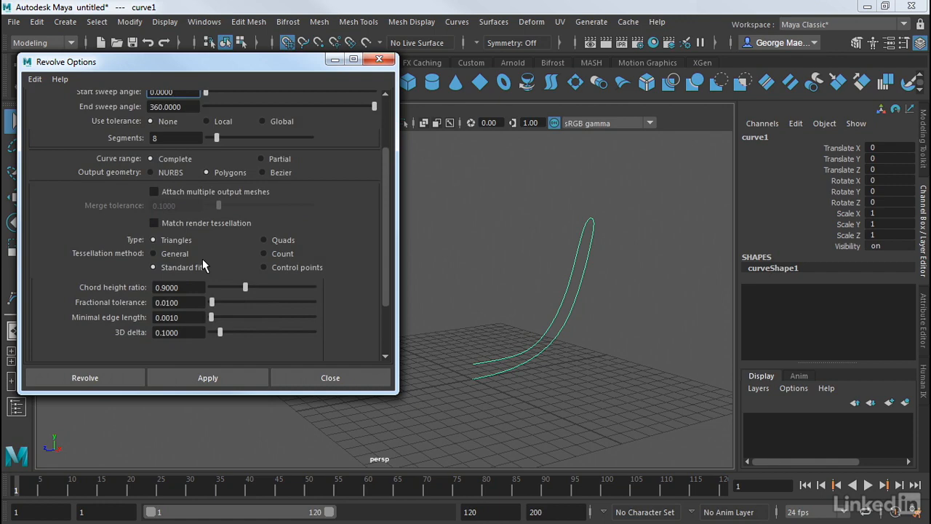
scroll(202, 258, up, 2)
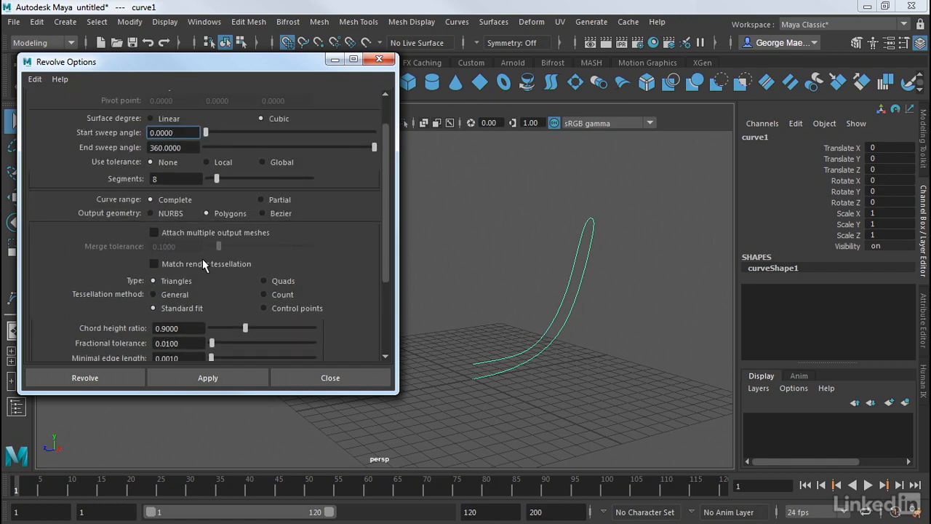
click(264, 214)
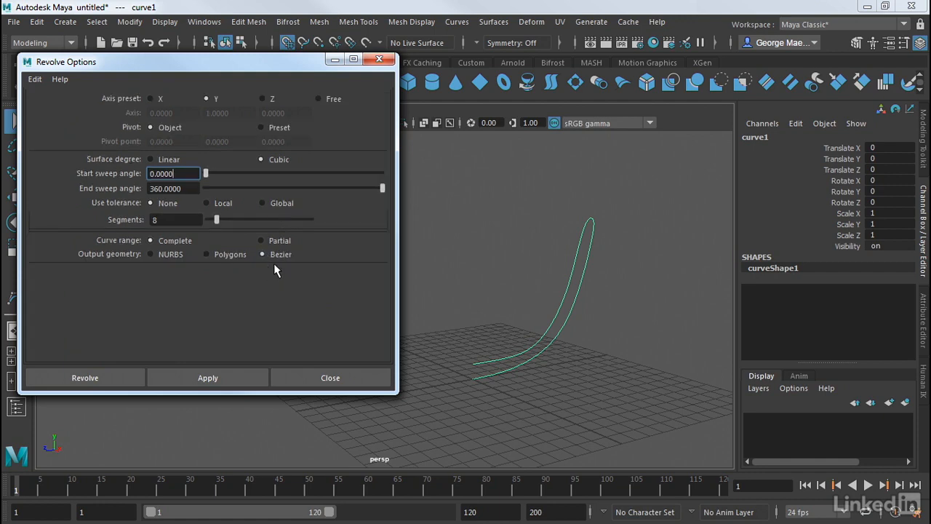
Step: Revolve the profile curve 360 degrees around the Y axis with 8 segments and NURBS output
click(153, 254)
click(84, 378)
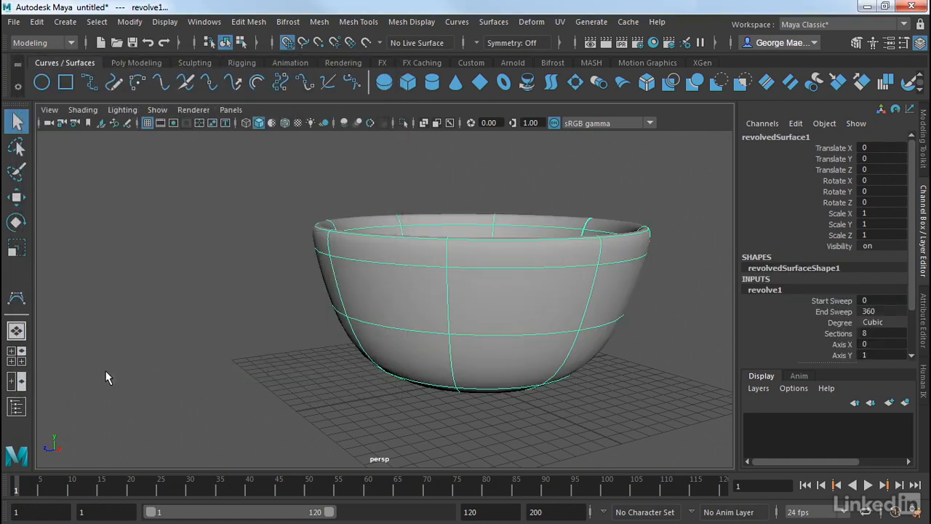
alt+drag(226, 260, 175, 291)
click(530, 304)
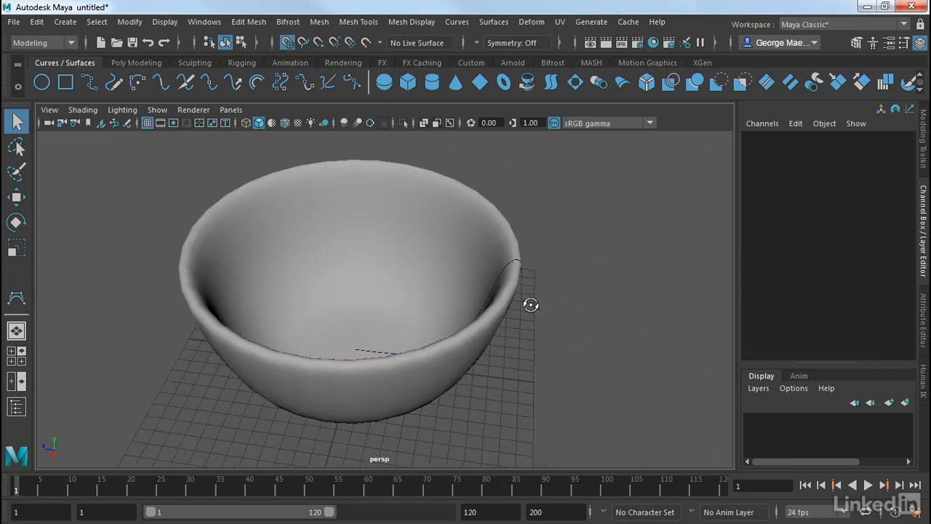
alt+drag(531, 304, 518, 315)
Step: Select the bowl, open the Outliner, and select the original profile curve there
click(426, 208)
click(204, 22)
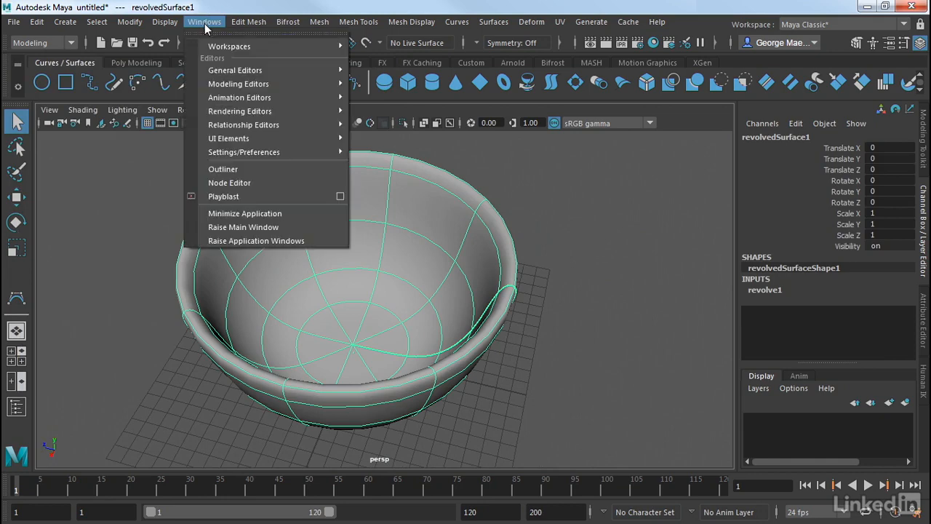
click(218, 170)
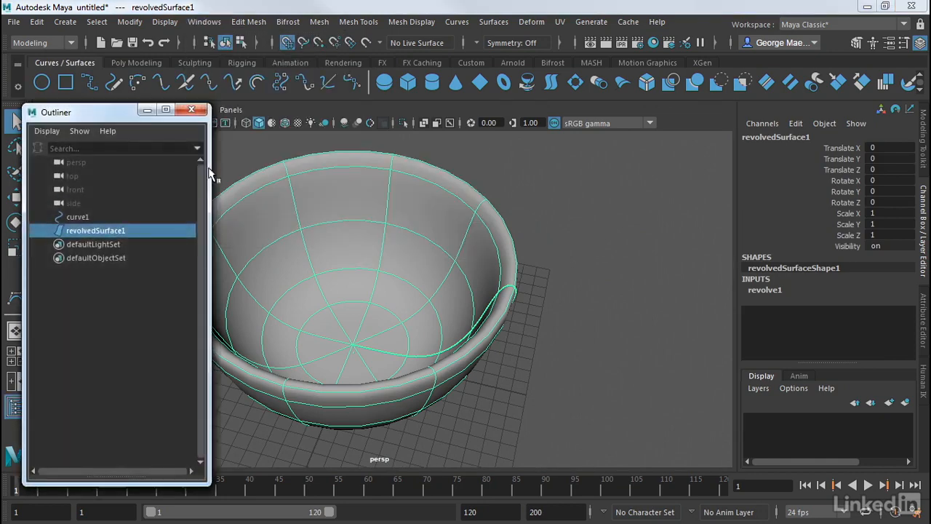
click(77, 216)
alt+middle_drag(310, 219, 373, 213)
alt+drag(373, 213, 366, 191)
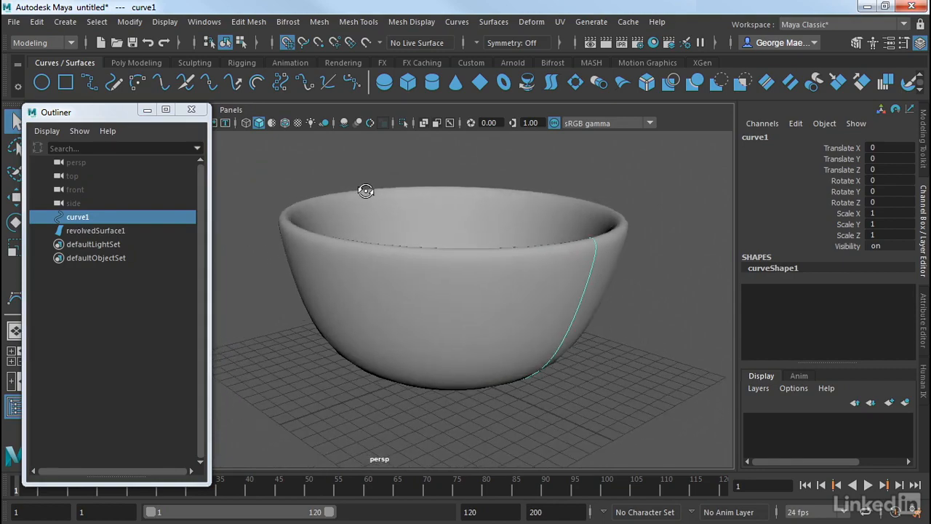
Step: Display the control vertices of the bowl's profile curve for editing
click(99, 231)
alt+drag(291, 328, 360, 294)
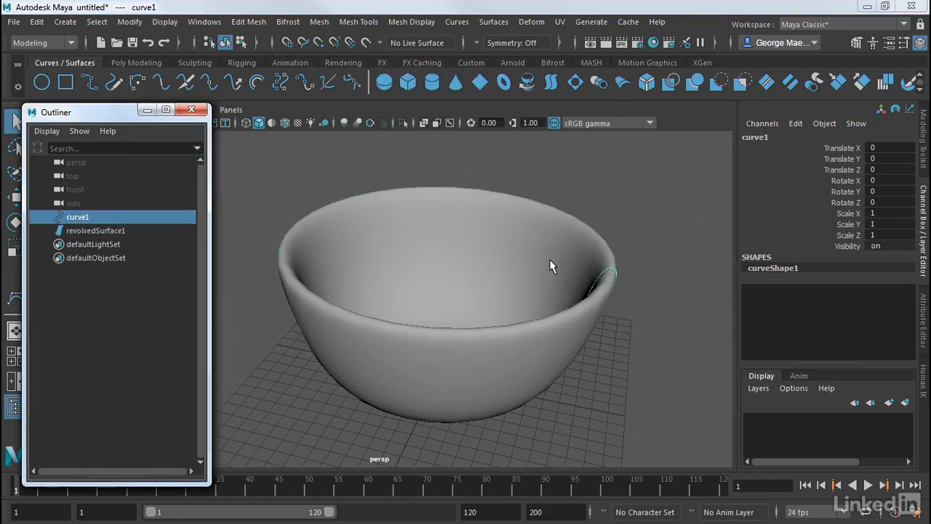
right_click(612, 269)
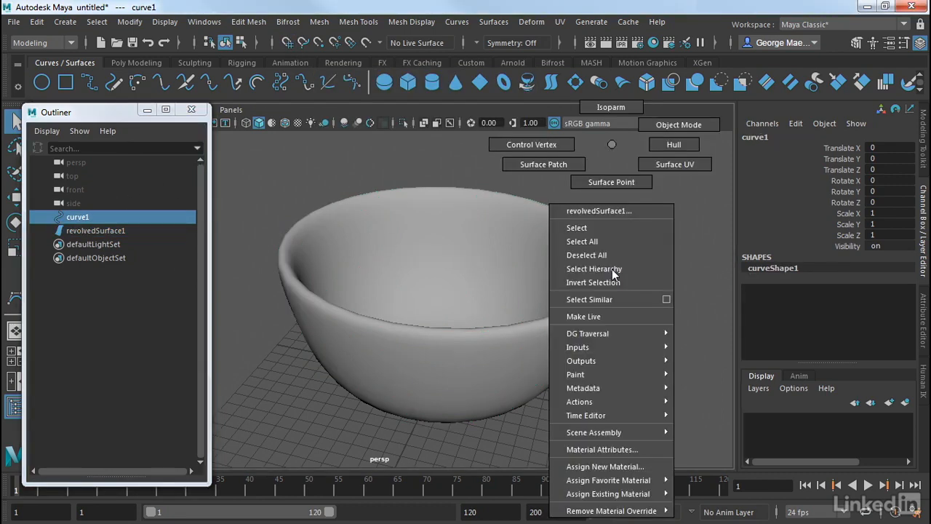
click(570, 145)
alt+drag(612, 219, 628, 231)
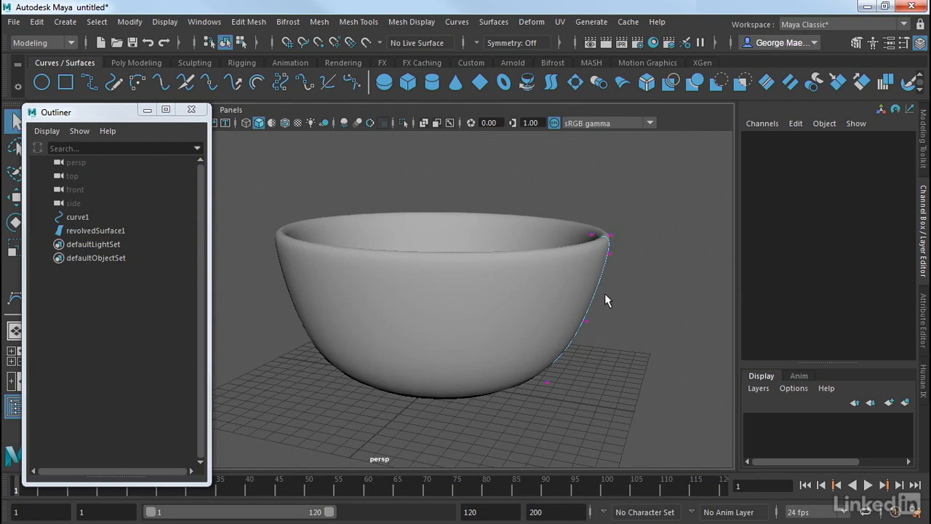
Step: Move the profile curve's side control vertex and the one just below the rim outward to round the bowl's wall
drag(605, 300, 589, 331)
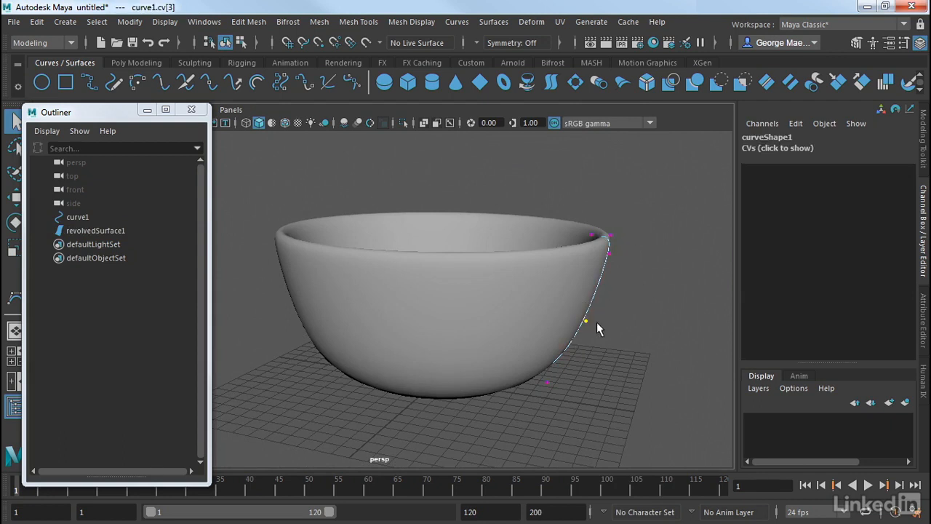
key(w)
mouse_move(550, 313)
mouse_down()
mouse_move(568, 318)
mouse_move(537, 318)
mouse_move(557, 319)
mouse_up()
click(604, 256)
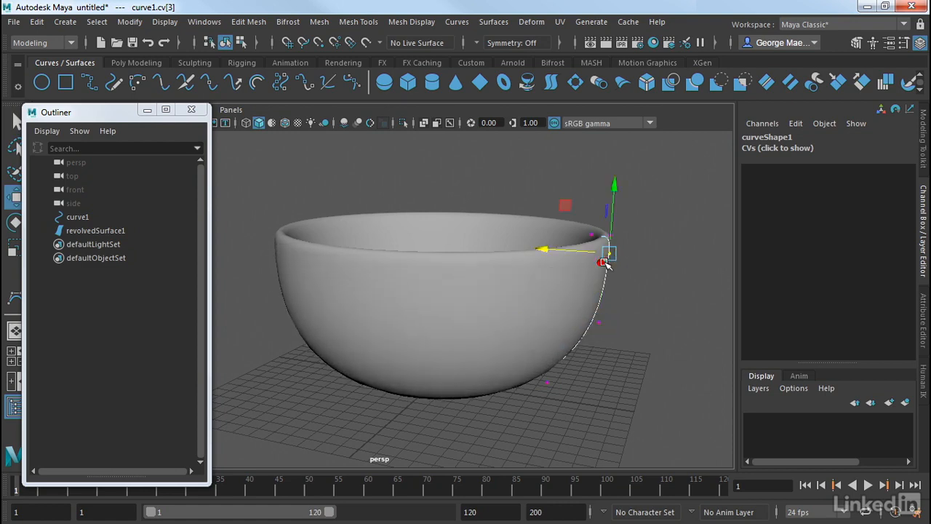
drag(584, 253, 599, 253)
alt+drag(612, 336, 619, 354)
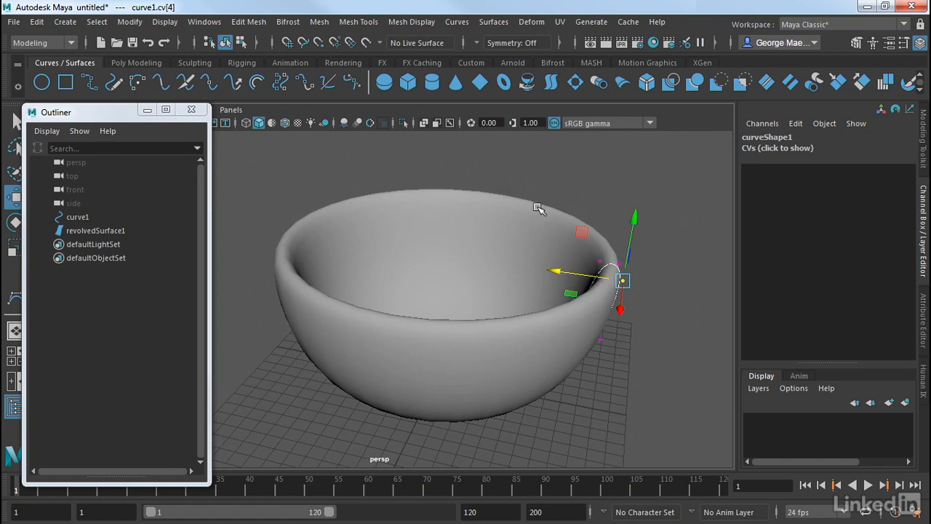
Step: Return to object mode and select the revolved bowl surface
right_drag(598, 157, 638, 145)
click(569, 206)
click(517, 222)
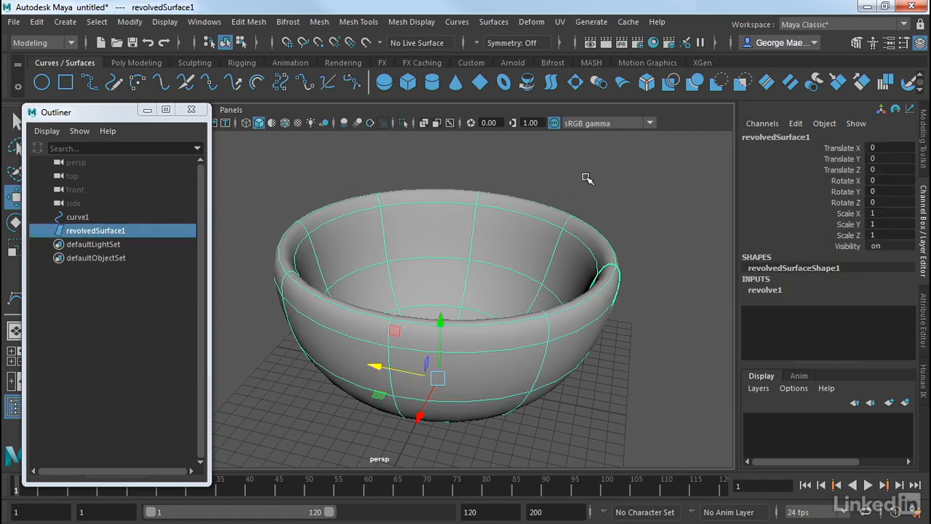
mouse_move(586, 176)
alt+mouse_down()
mouse_move(553, 170)
mouse_move(579, 192)
alt+mouse_up()
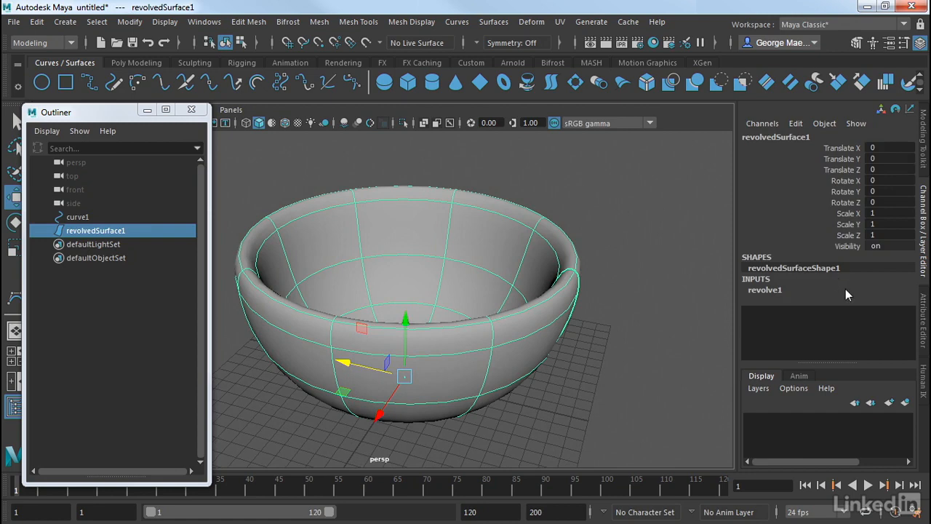
Step: Open the bowl's revolve1 history attributes in the Attribute Editor
click(923, 311)
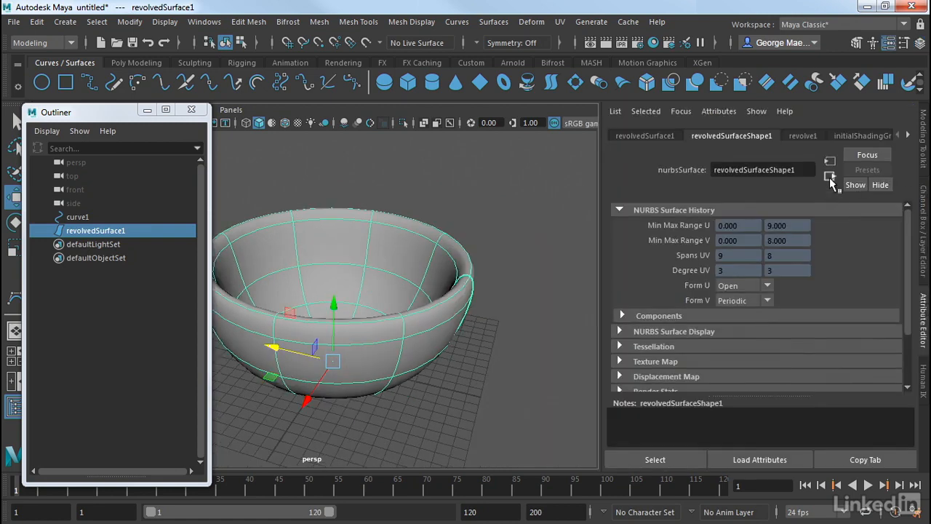
click(799, 136)
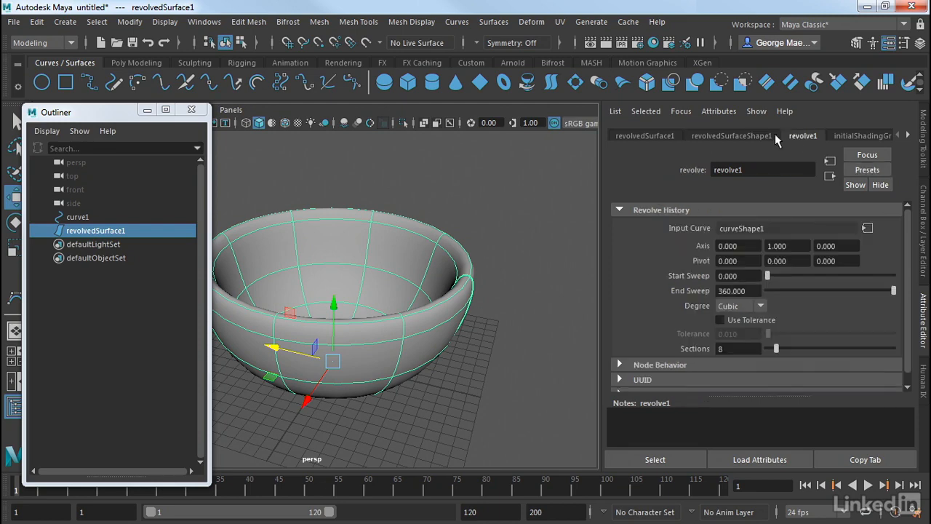
alt+middle_drag(364, 176, 338, 186)
alt+right_drag(327, 188, 382, 196)
alt+drag(382, 197, 387, 226)
alt+middle_drag(387, 226, 429, 186)
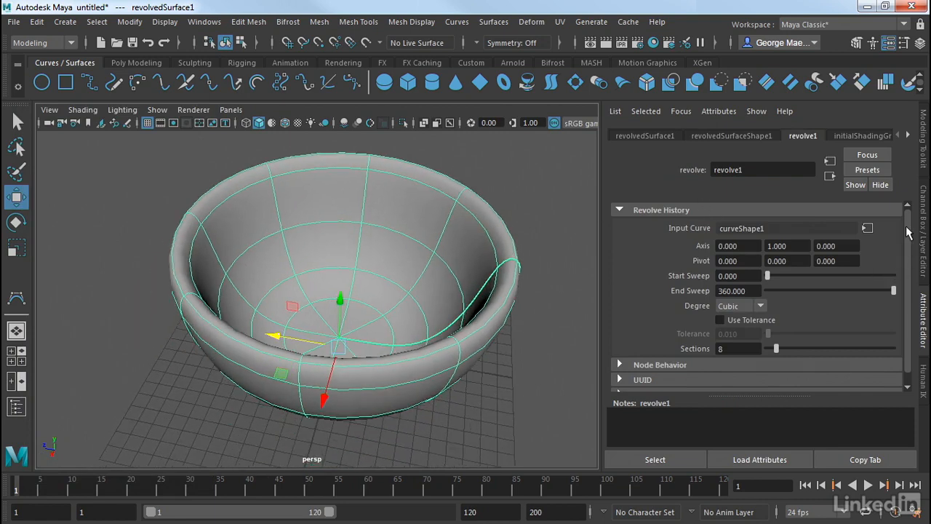
Step: Try different start and end sweep angles for the revolve, returning them to 0 and 360
drag(908, 227, 910, 264)
mouse_move(769, 265)
mouse_down()
mouse_move(811, 268)
mouse_move(764, 271)
mouse_up()
mouse_move(893, 279)
mouse_down()
mouse_move(819, 280)
mouse_move(896, 281)
mouse_up()
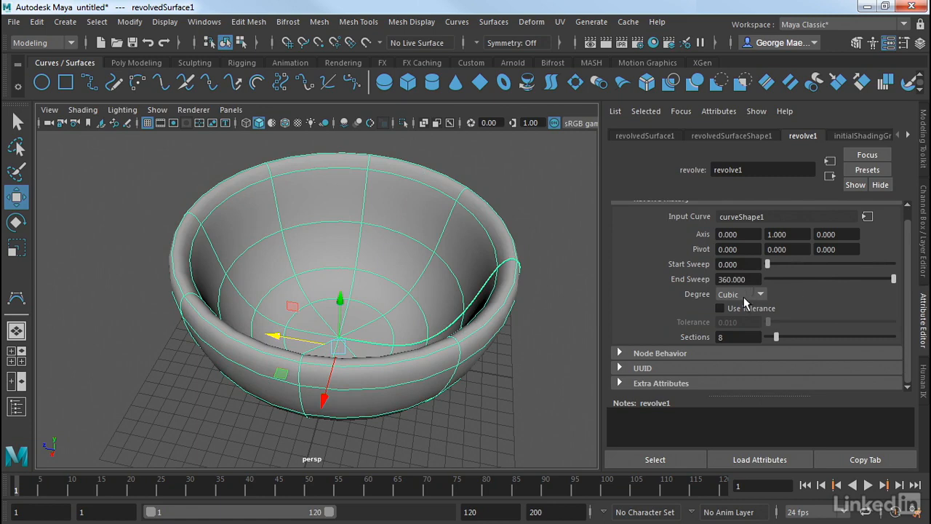
Step: Try the Linear degree and a different section count for the revolve, returning to Cubic and 8 sections
click(744, 297)
click(736, 310)
alt+drag(511, 311, 354, 386)
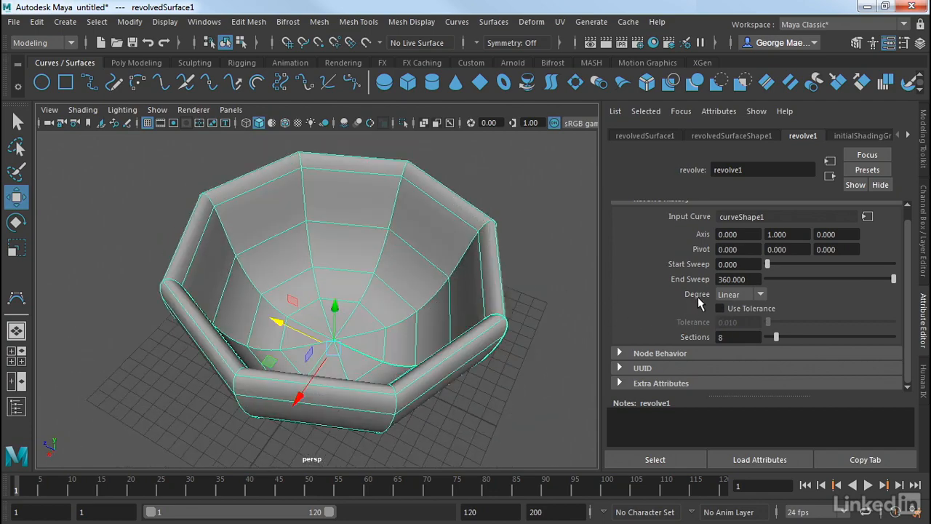
click(735, 295)
click(730, 325)
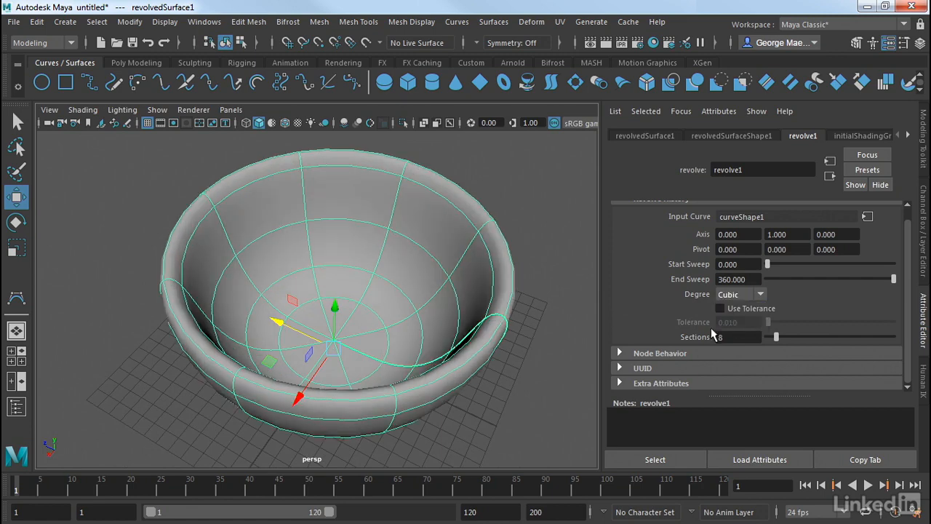
mouse_move(775, 338)
mouse_down()
mouse_move(787, 338)
mouse_move(777, 343)
mouse_up()
scroll(672, 336, up, 1)
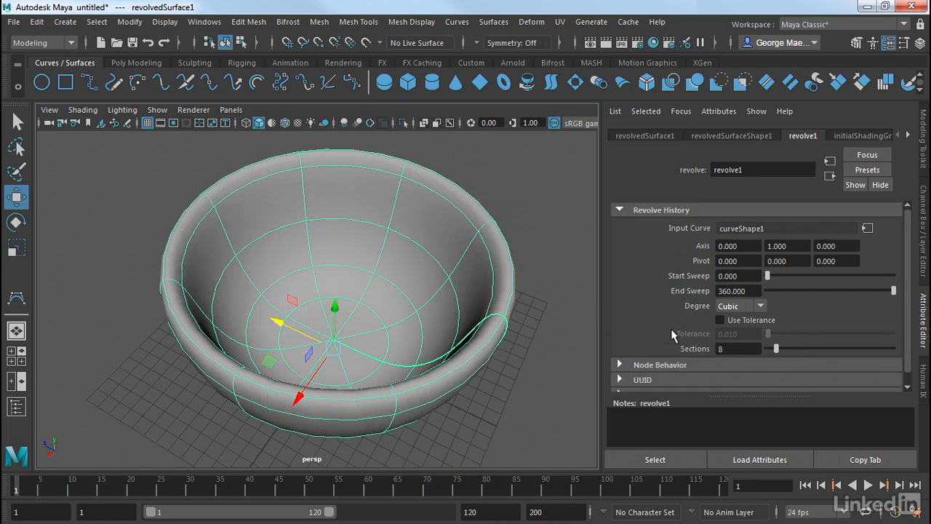